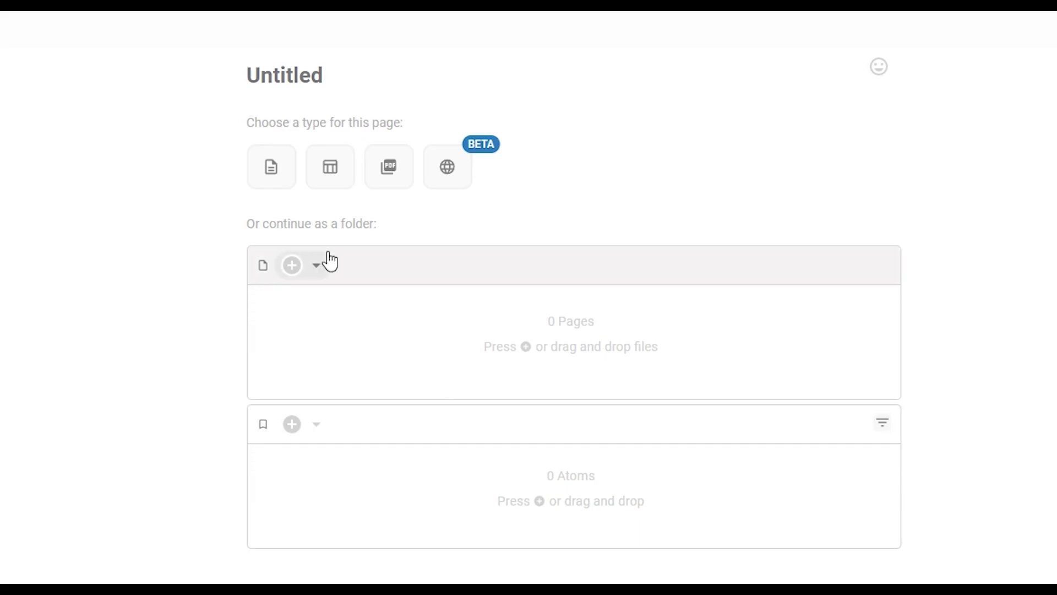
Step: Turn the new Untitled page into a Text Editor page
left_click(272, 173)
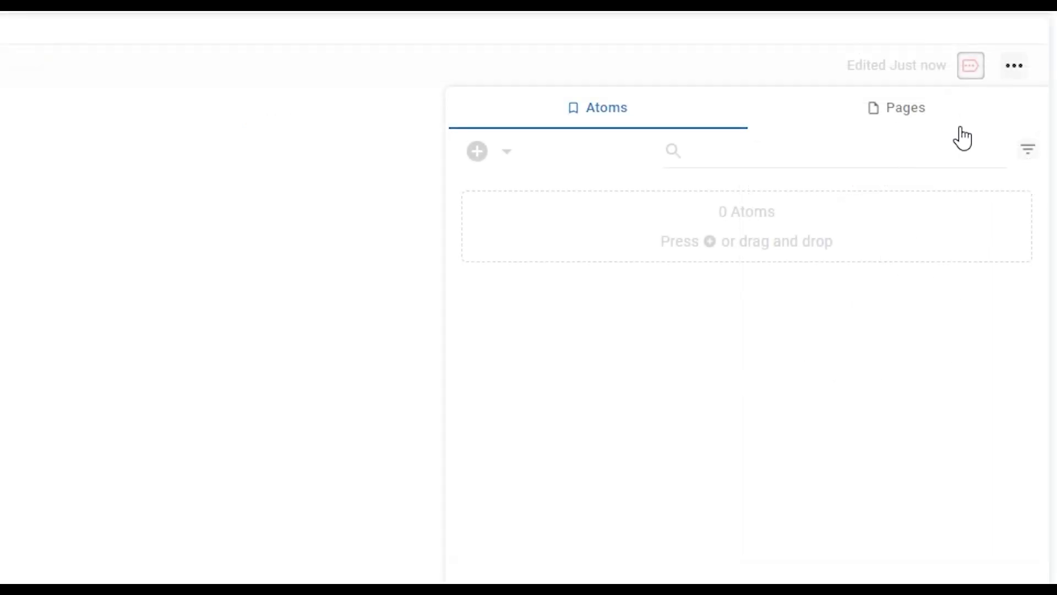
Step: Hide the Atoms properties panel beside the page
left_click(977, 77)
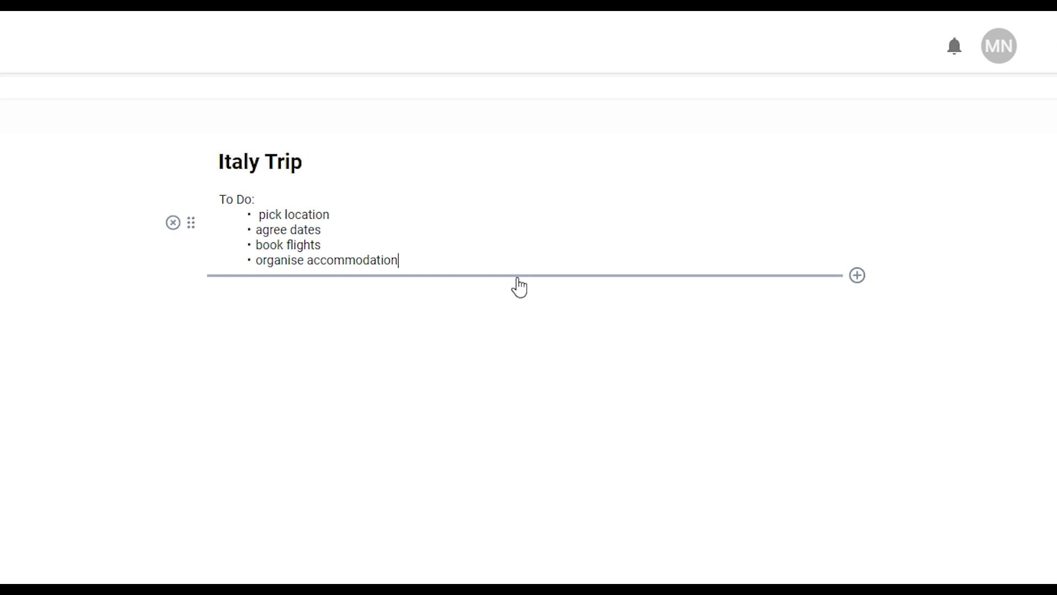
Step: Add a 'Locations:' text line below the To Do list and paste the Venice canal photo under it
left_click(518, 278)
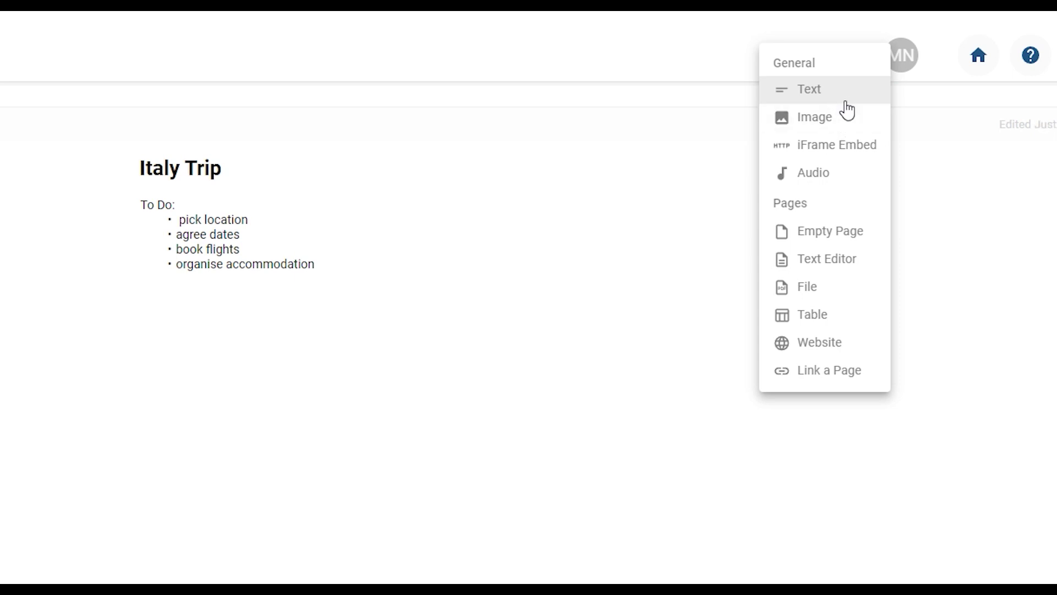
left_click(854, 100)
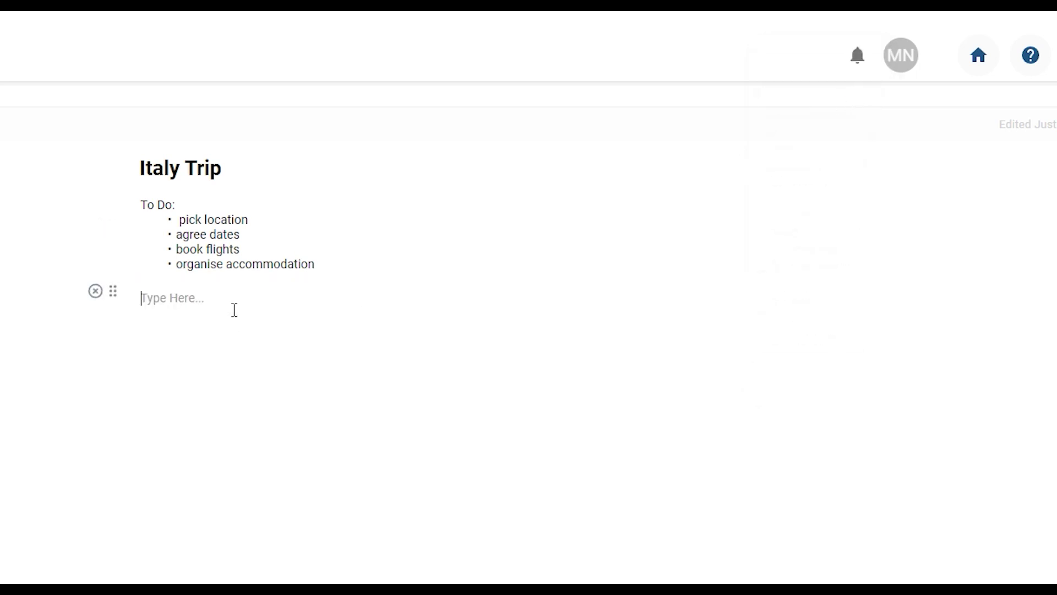
type("Locations:")
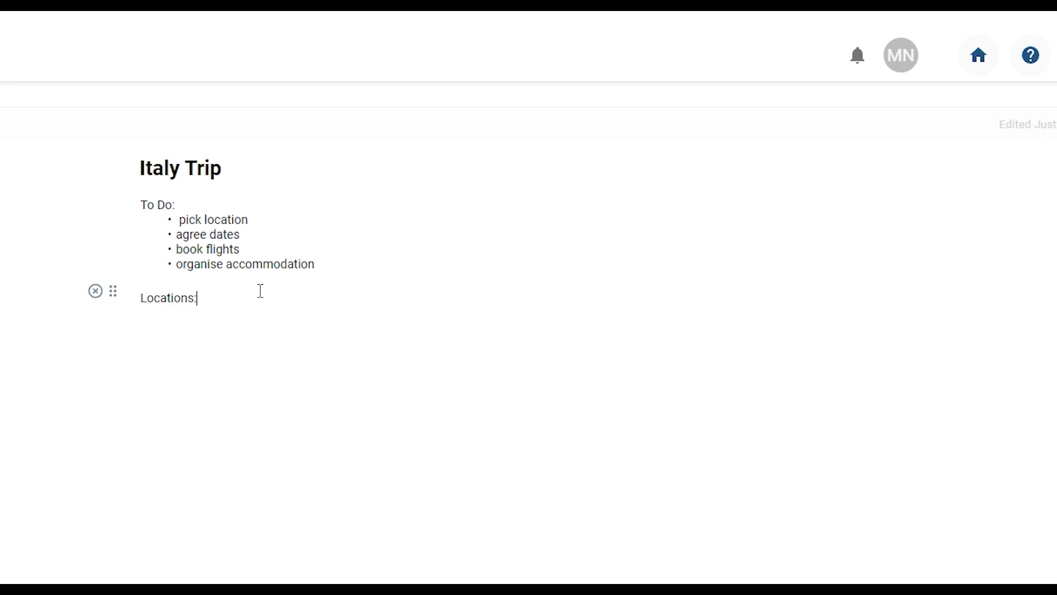
key("ctrl+v")
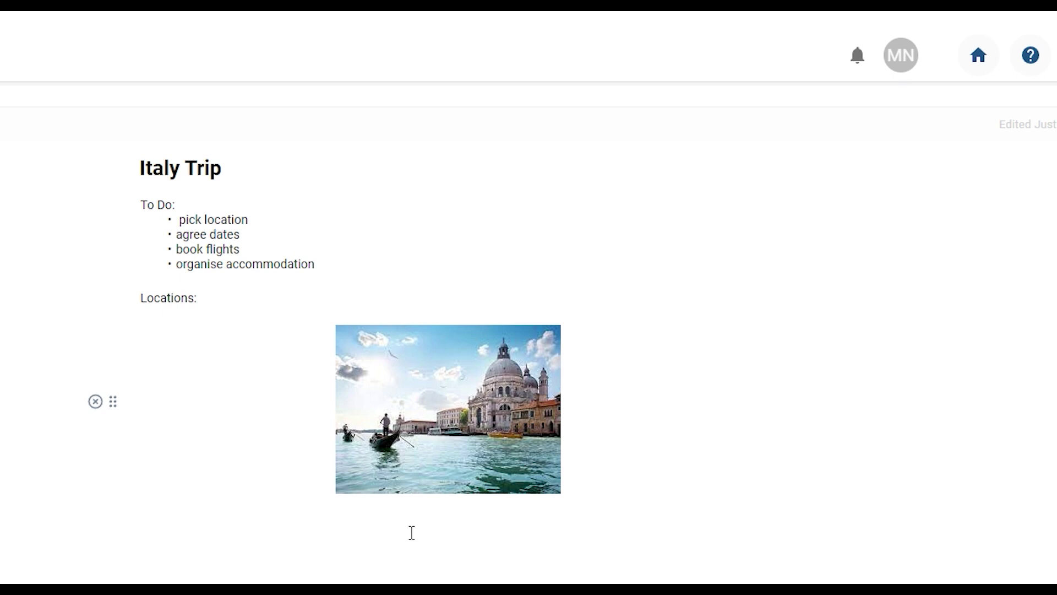
left_click(393, 541)
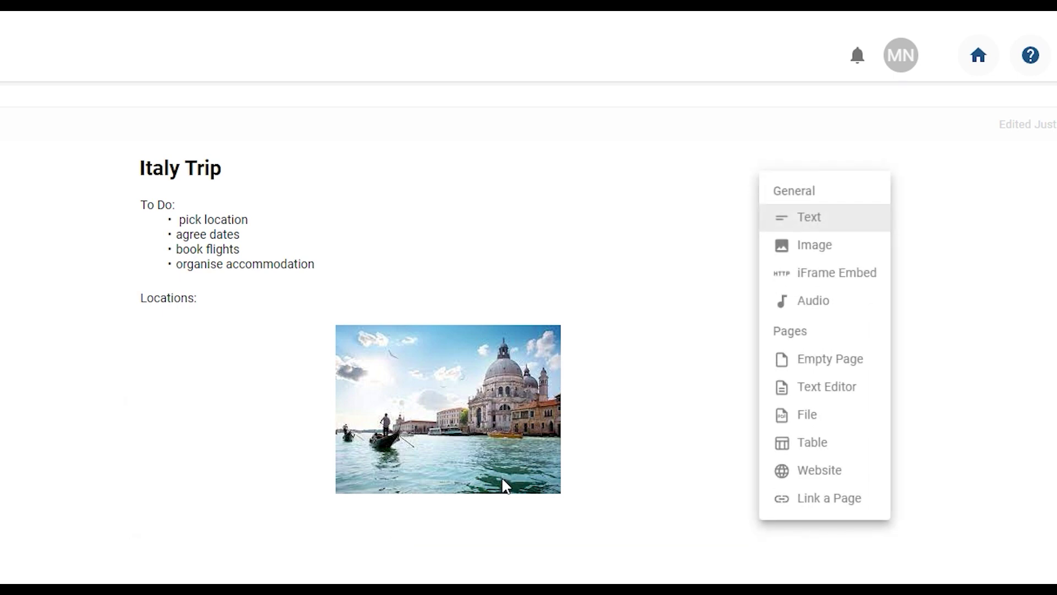
left_click(833, 245)
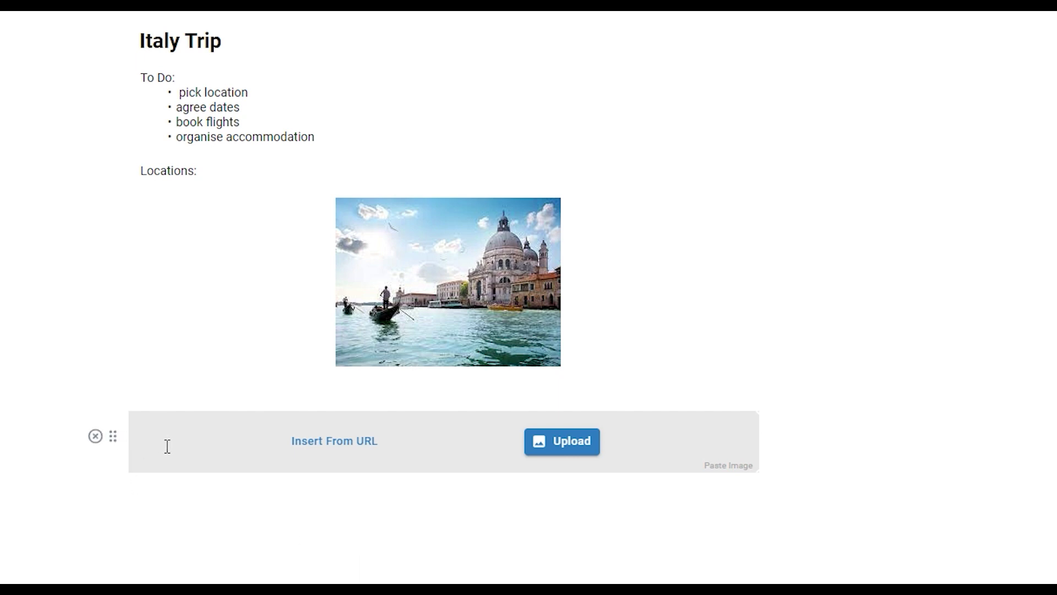
left_click(96, 436)
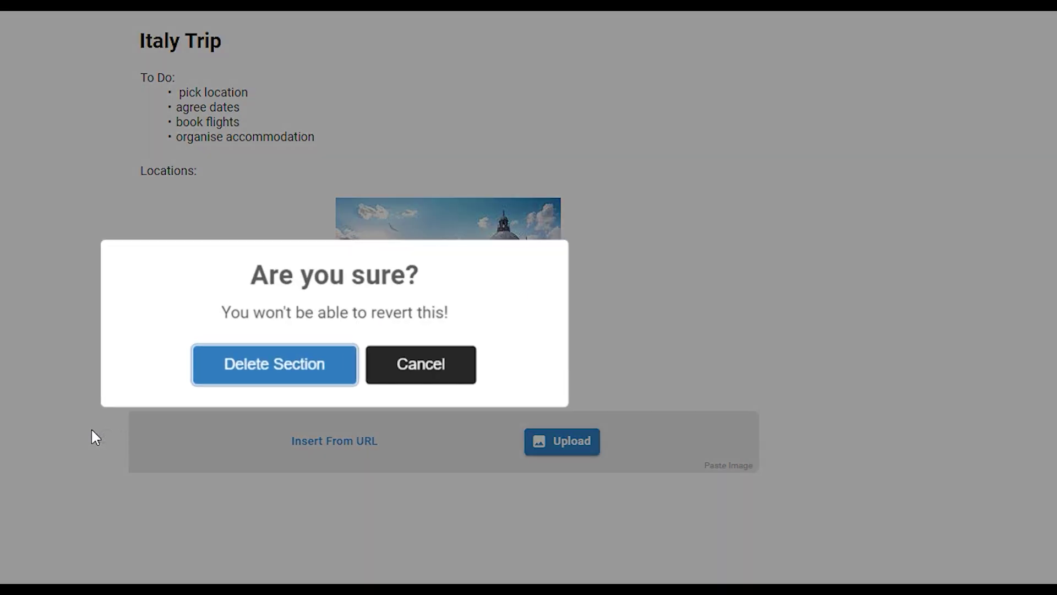
left_click(245, 372)
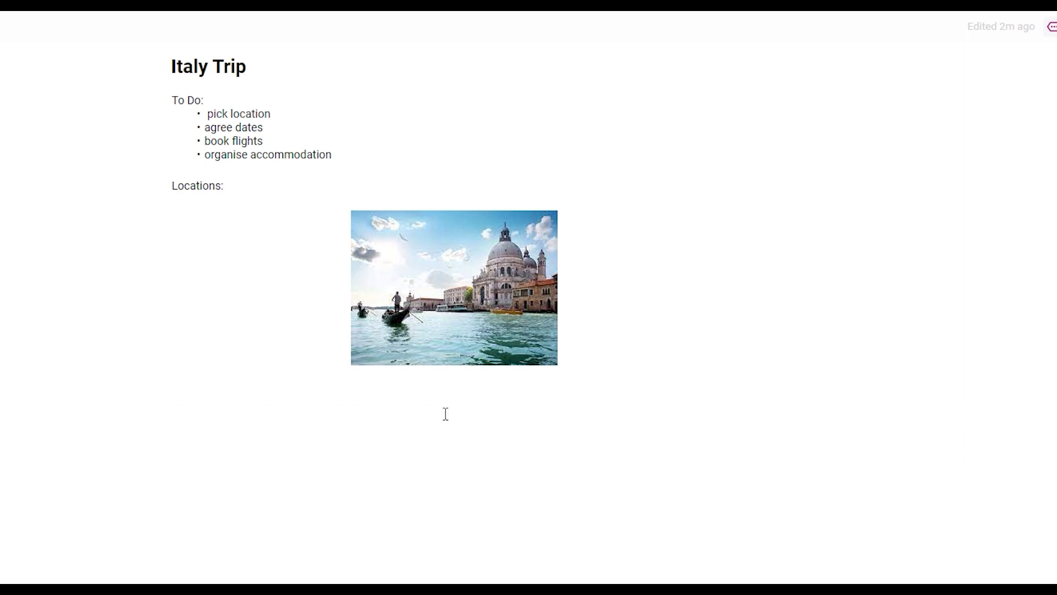
Step: Start an iFrame Embed block and copy the YouTube 'Top 10 Places To Visit In Italy' embed code
left_click(450, 415)
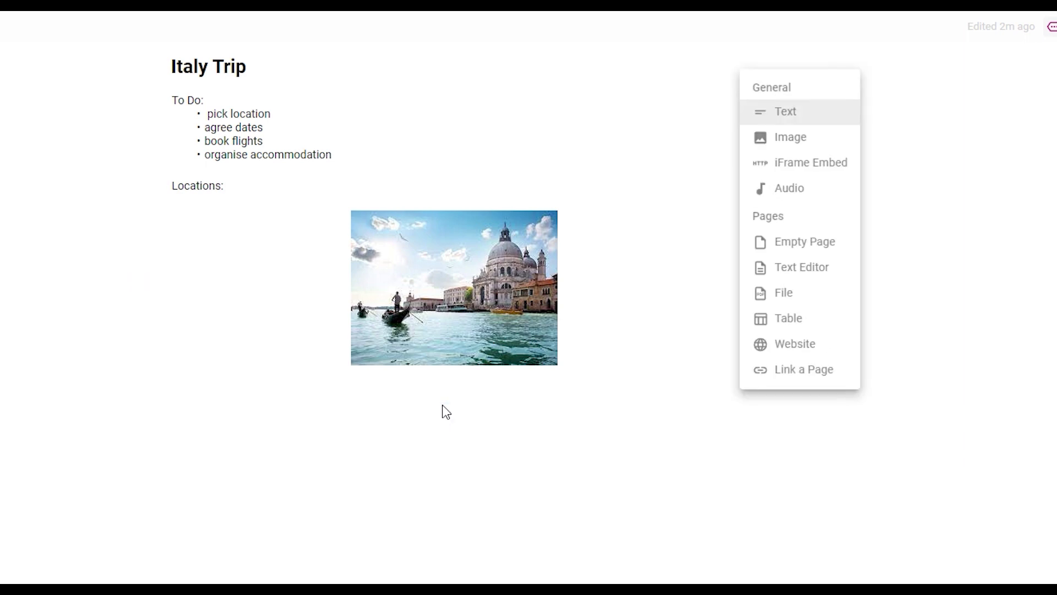
left_click(826, 173)
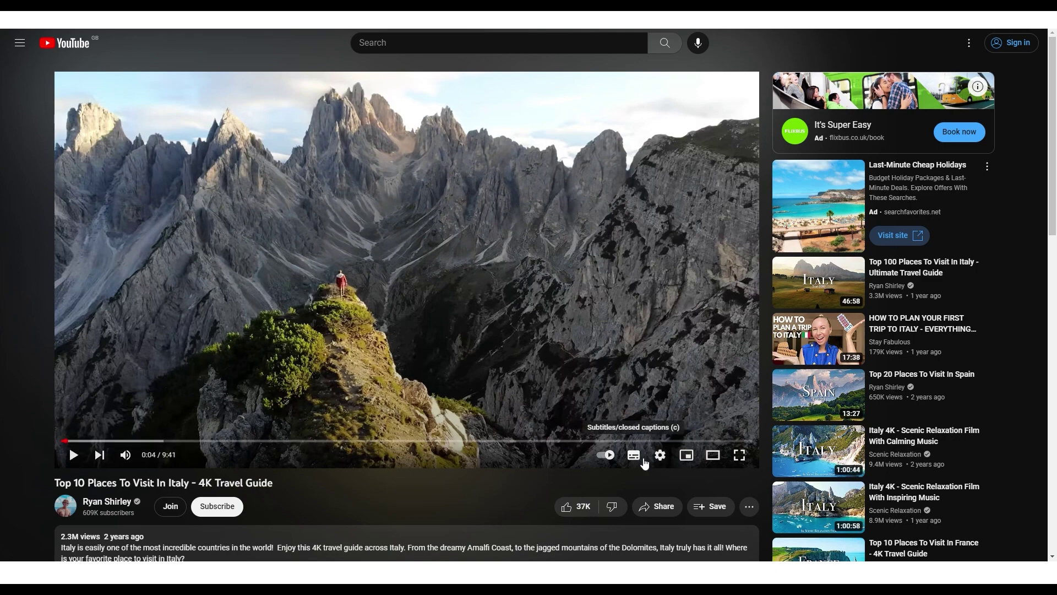
left_click(675, 515)
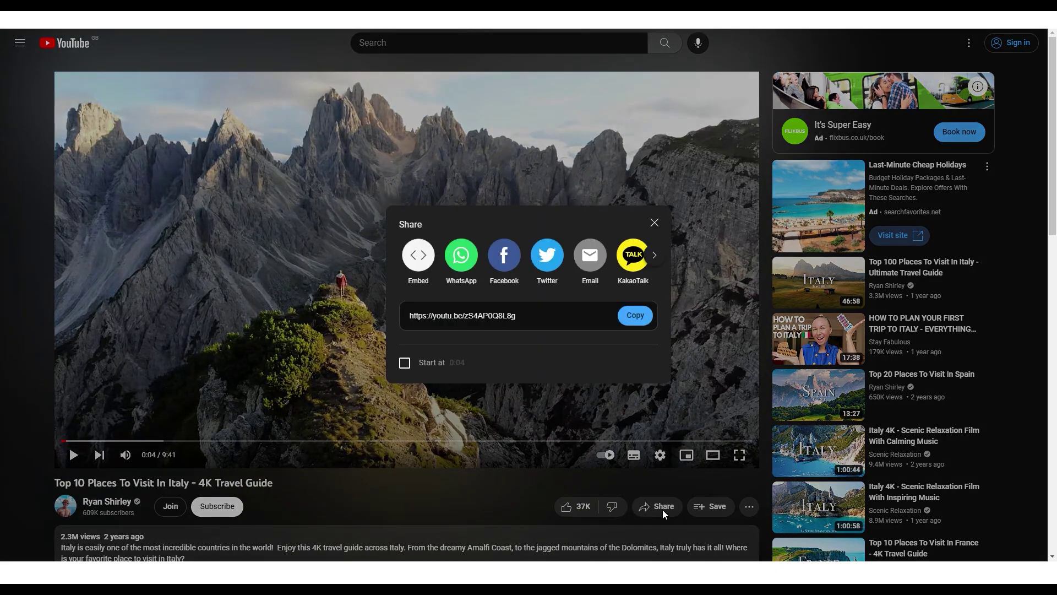
left_click(418, 253)
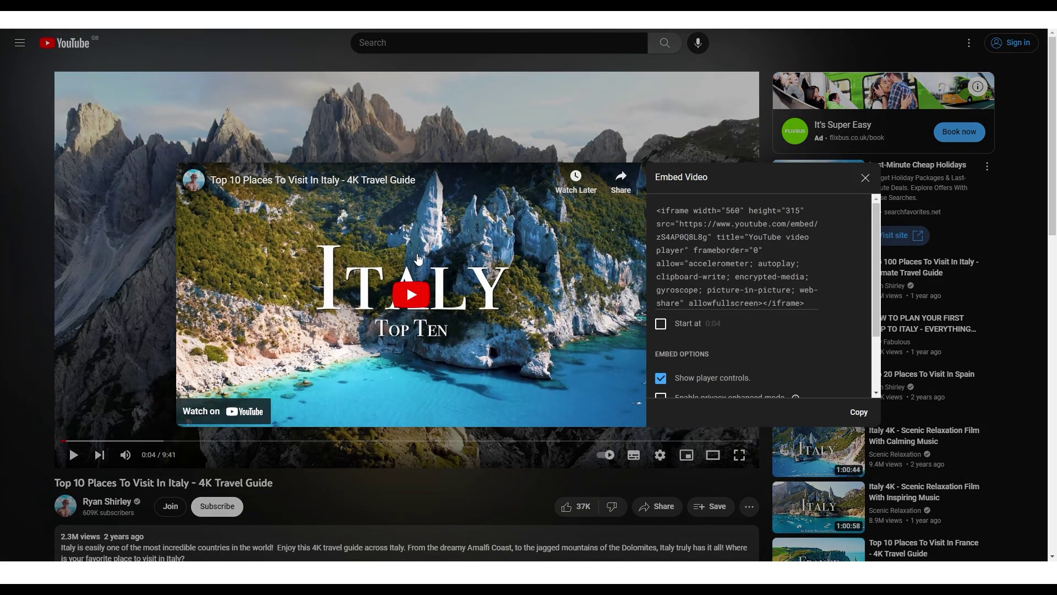
left_click(858, 412)
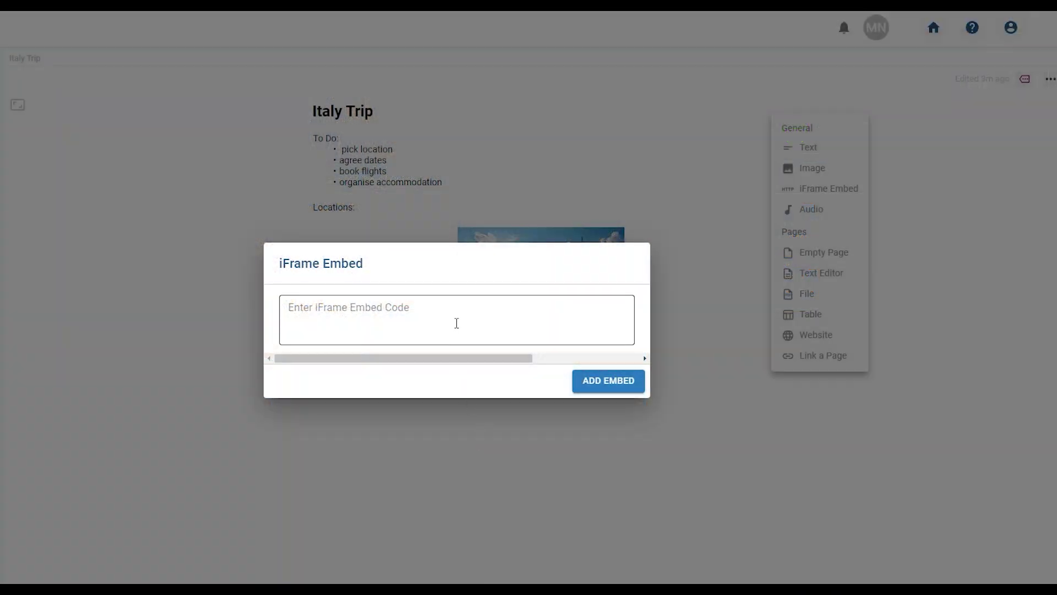
Step: Paste the embed code to add the 'Top 10 Places To Visit In Italy - 4K Travel Guide' video
left_click(457, 322)
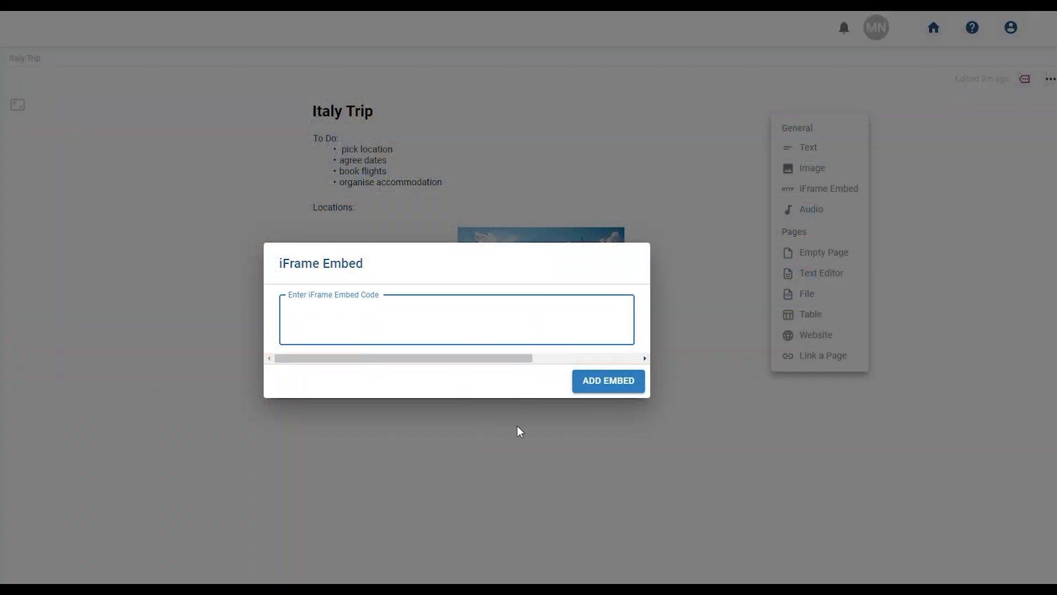
key("ctrl+v")
left_click(596, 389)
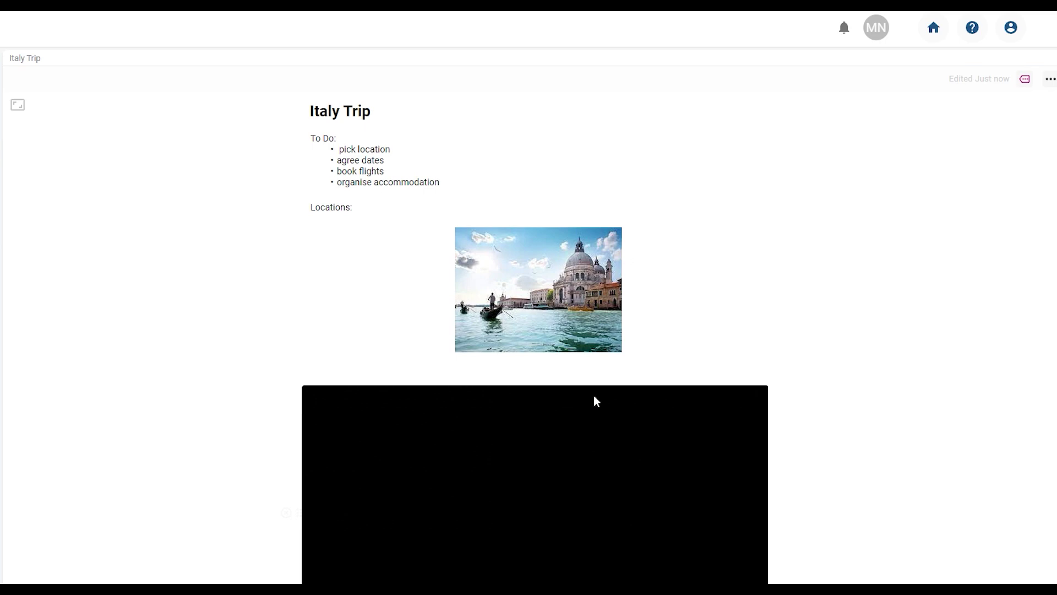
scroll(812, 341, "down", 2)
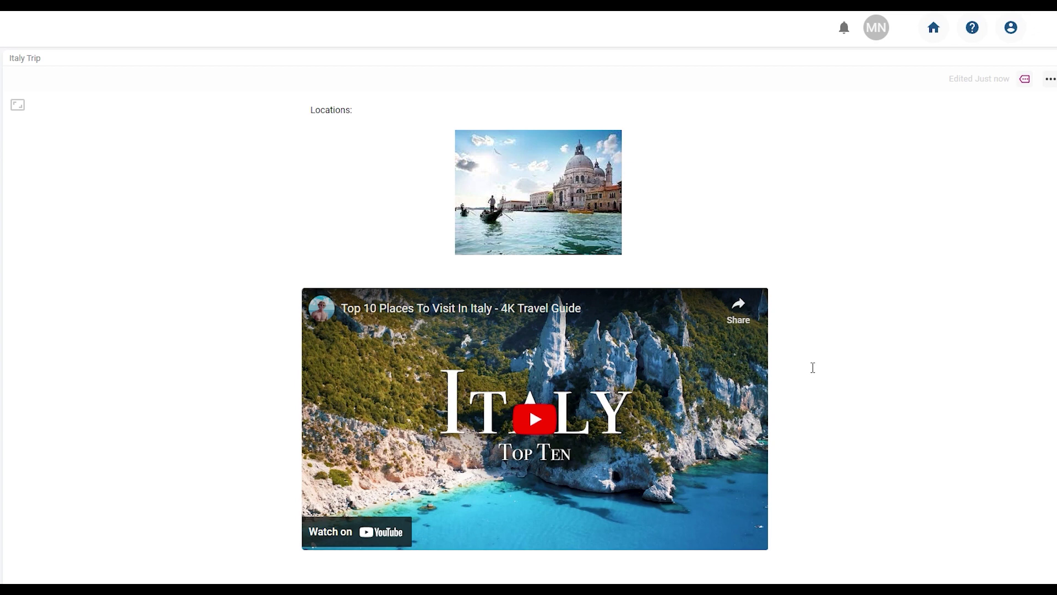
Step: Insert an Audio block from the General section below the embedded video
scroll(813, 368, "down", 2)
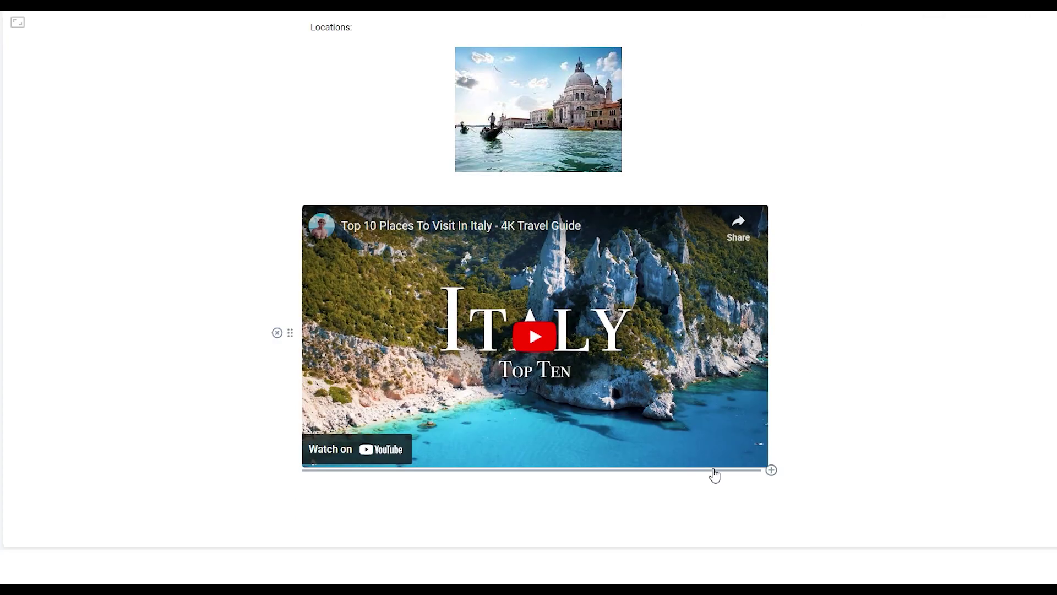
left_click(714, 472)
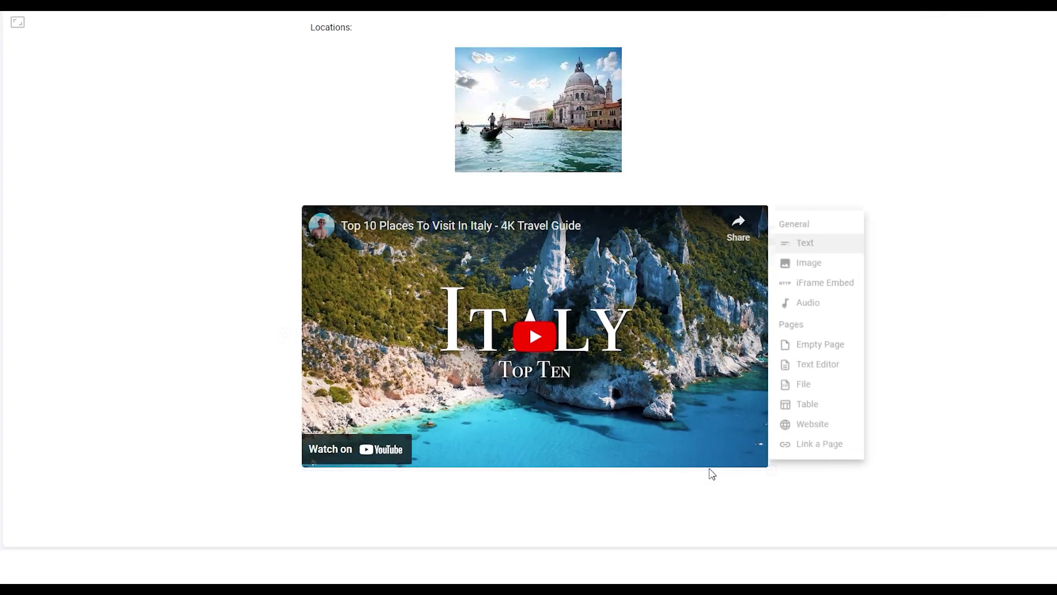
left_click(822, 300)
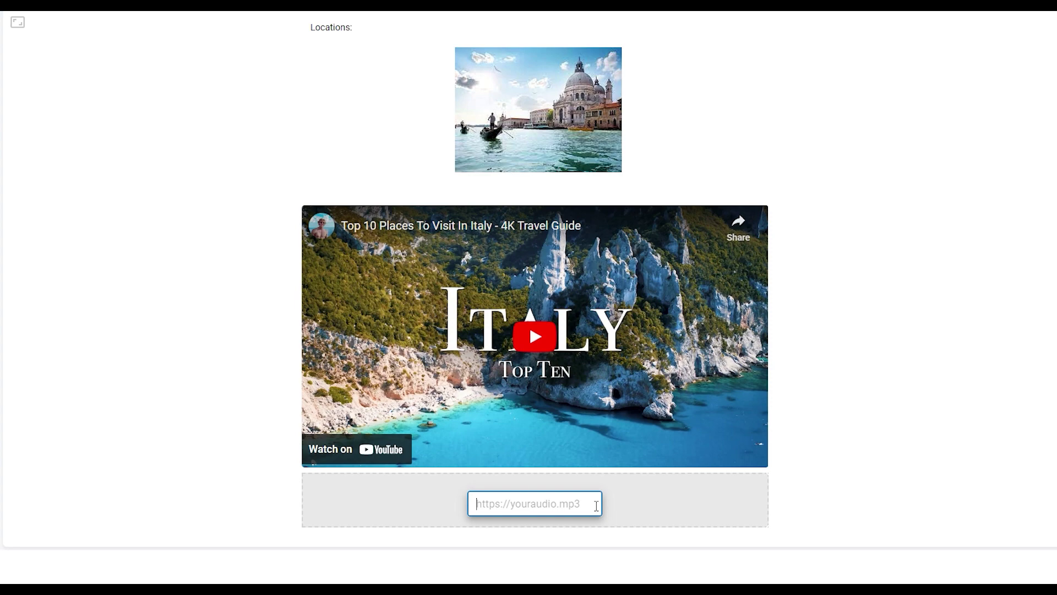
Step: Remove the empty audio block and move the video just under the Italy Trip title
key("Escape")
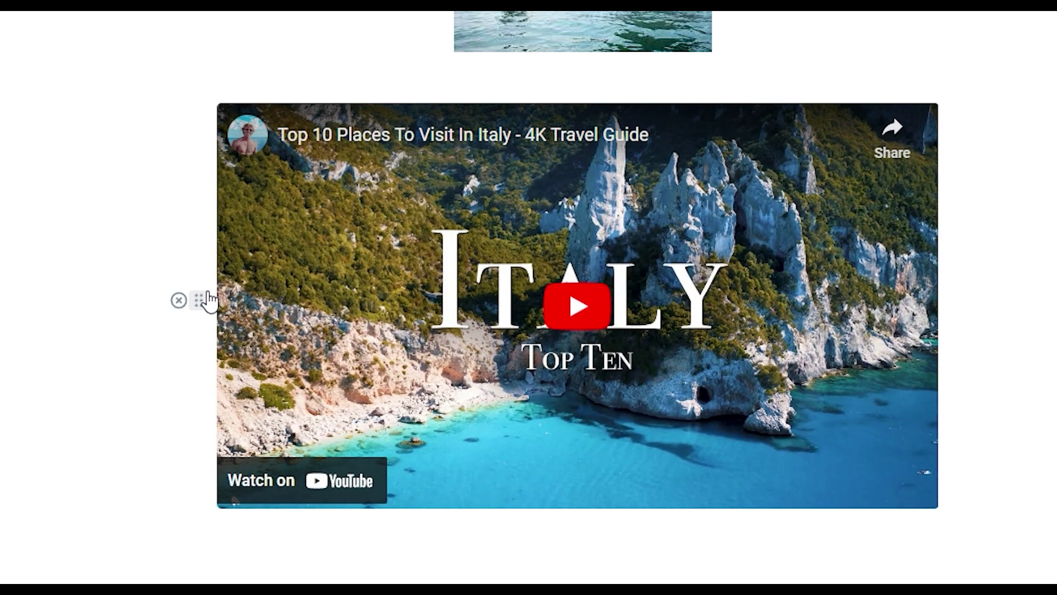
left_click_drag(207, 300, 290, 150)
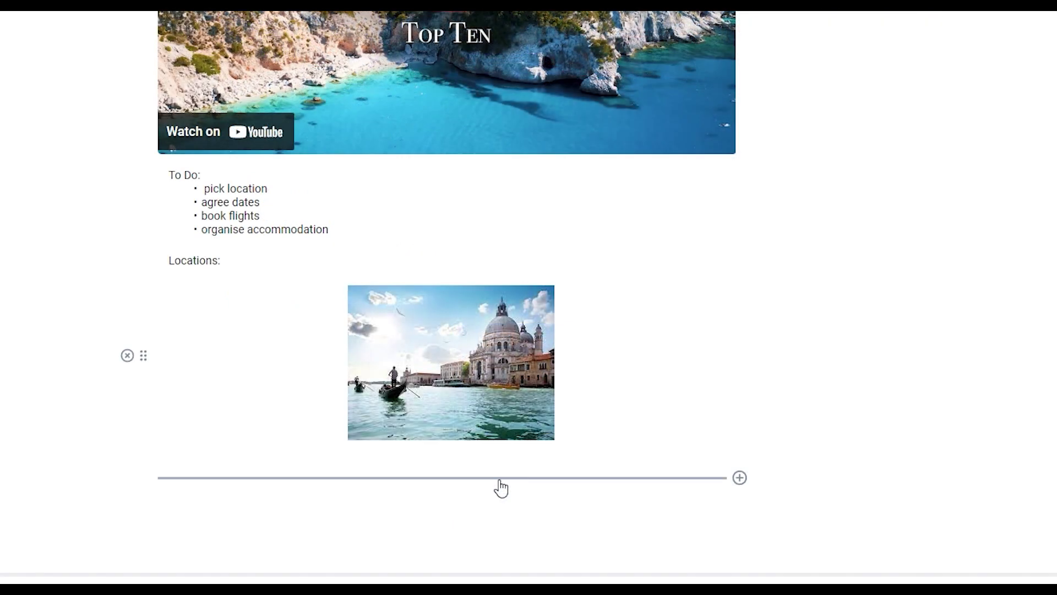
Step: Add an Empty Page sub-page inside Italy Trip below the Venice photo
left_click(501, 487)
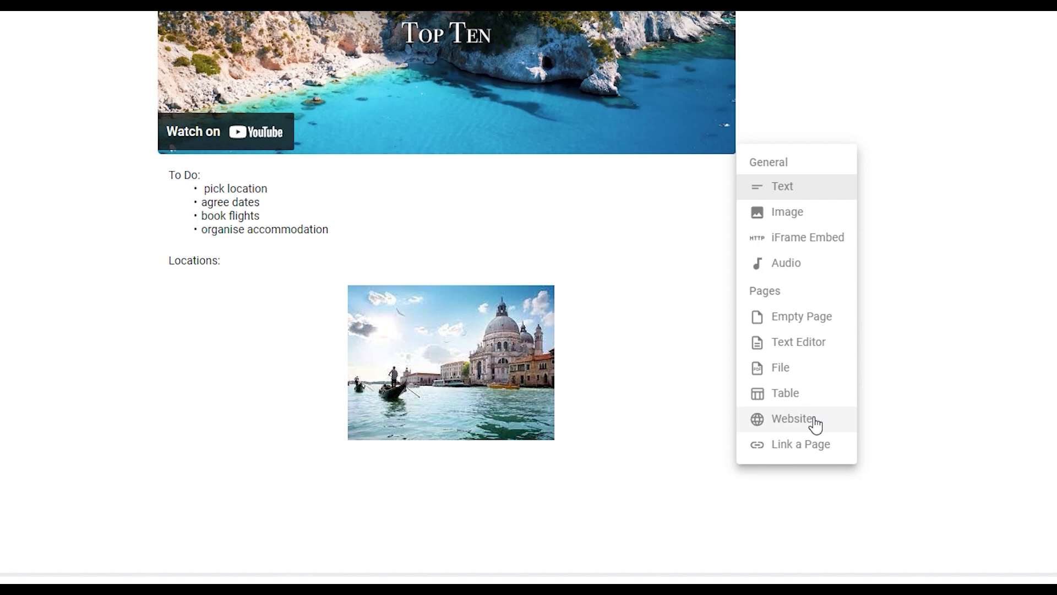
left_click(820, 324)
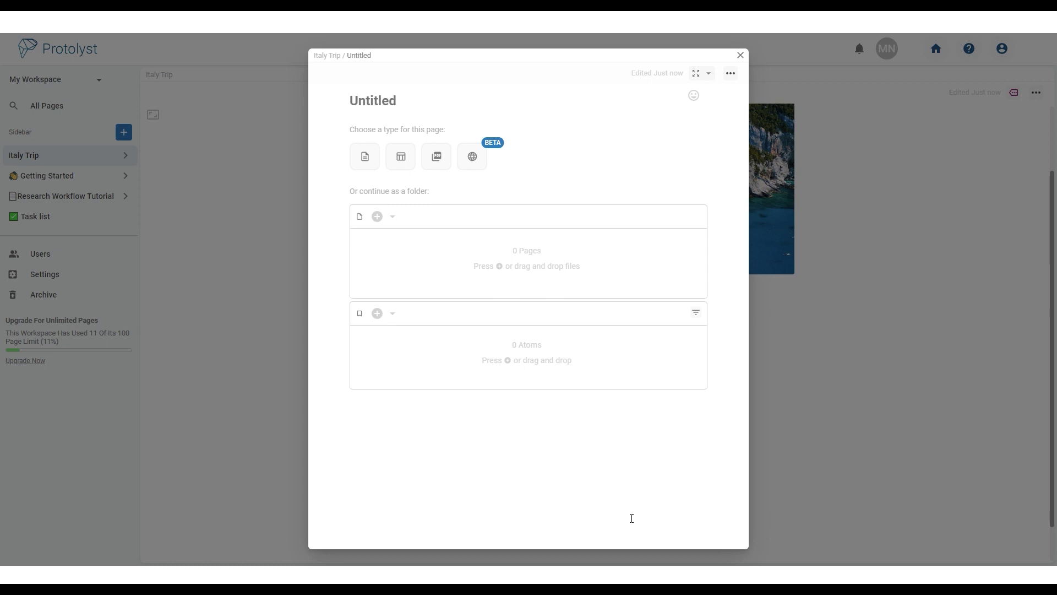
Step: Title the new sub-page 'Italian Sights' and return to the Italy Trip page
type("Italian Sights")
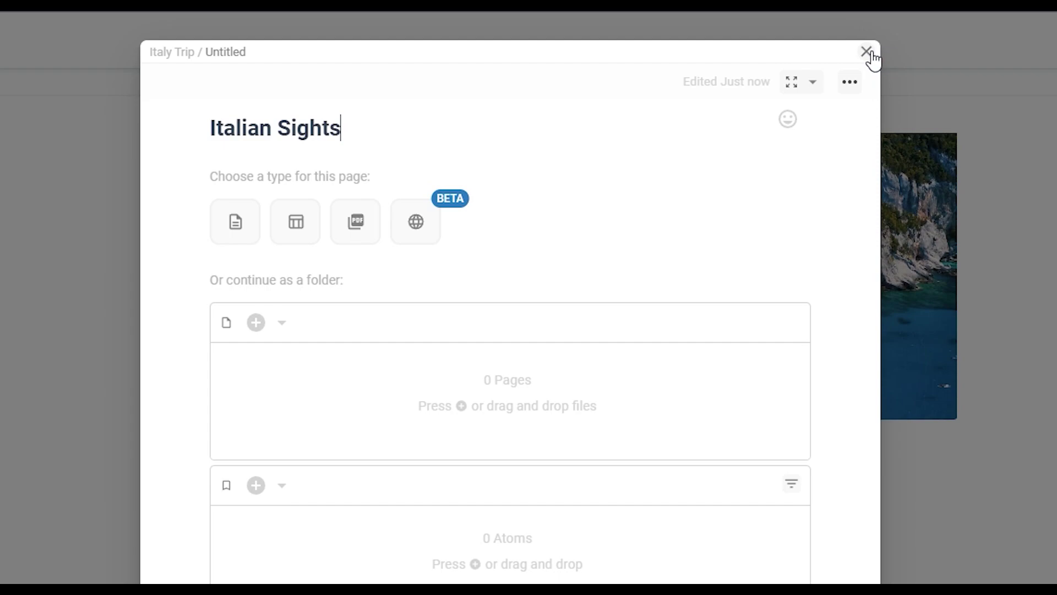
left_click(741, 55)
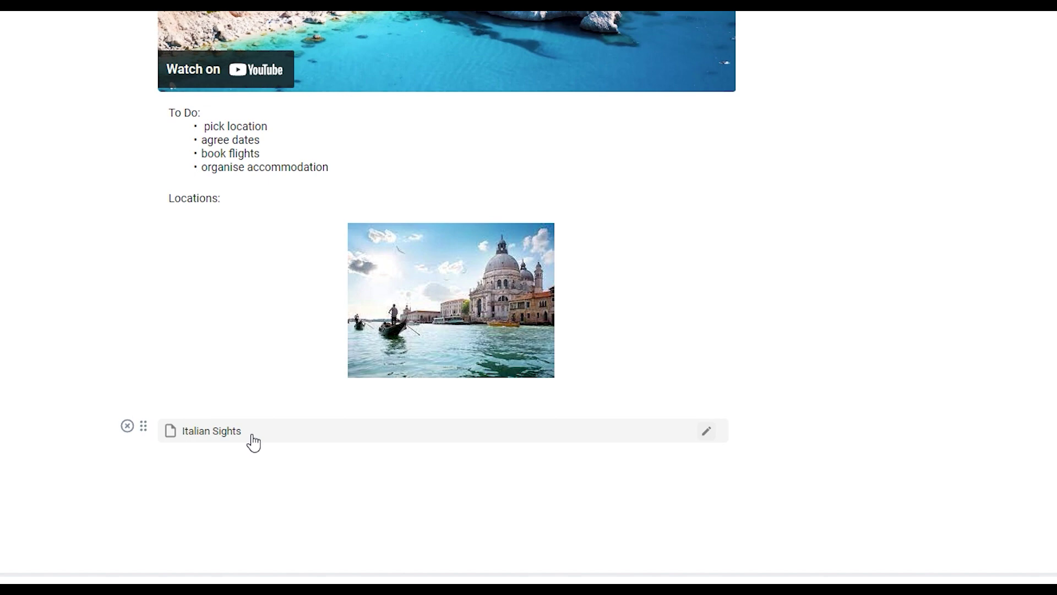
Step: Create a 'Florence' text sub-page holding the pasted Florence cathedral photo
left_click(706, 430)
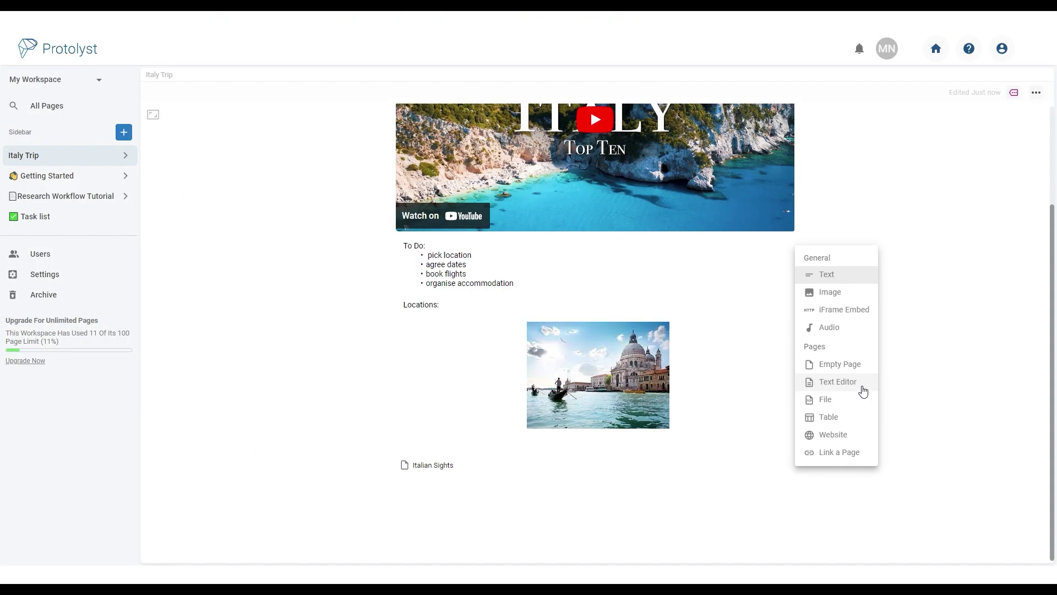
left_click(862, 391)
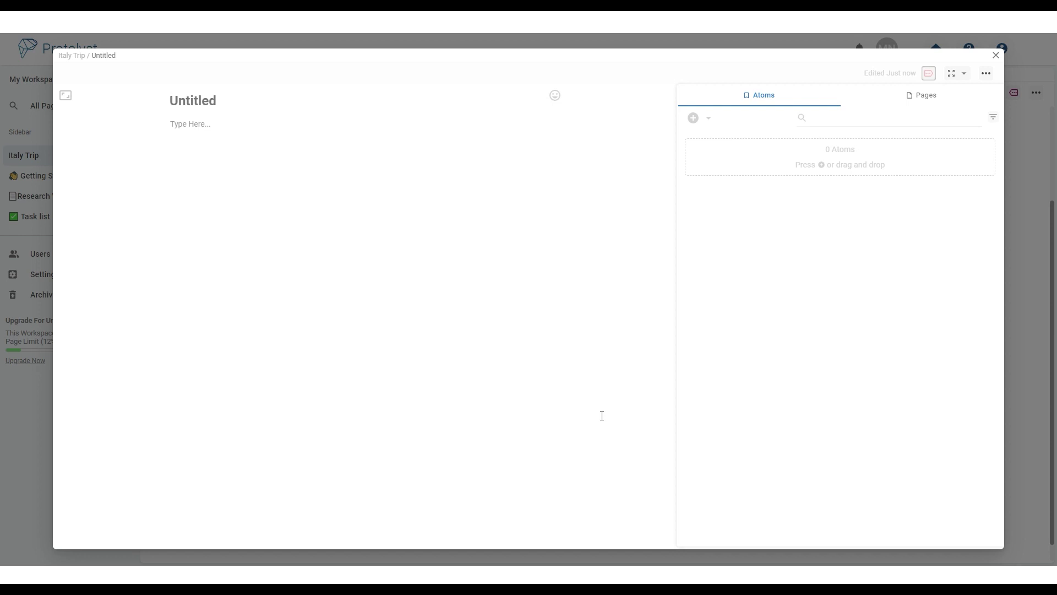
type("Florence")
key("Return")
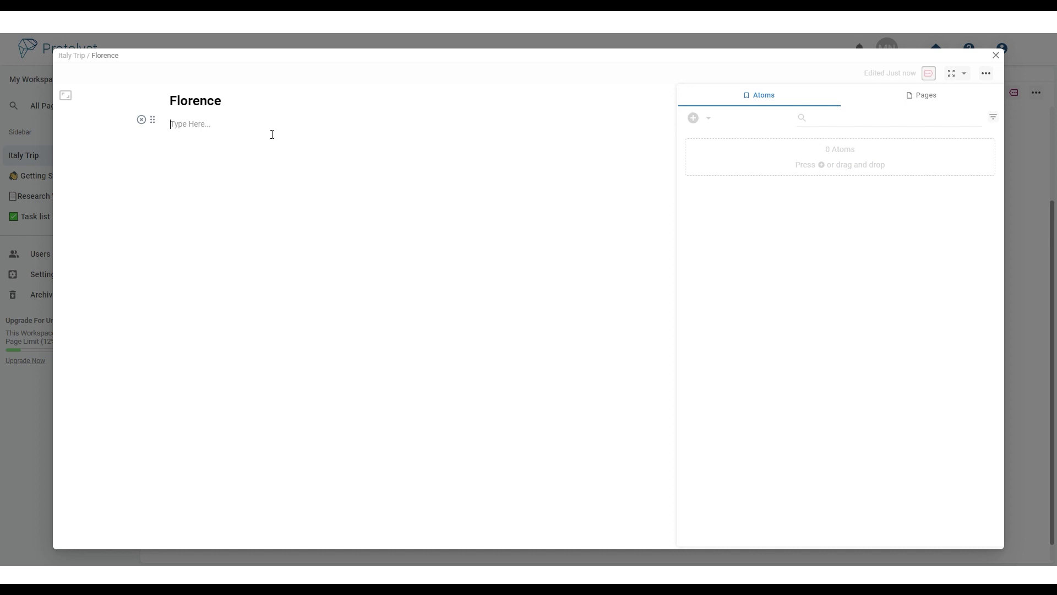
key("ctrl+v")
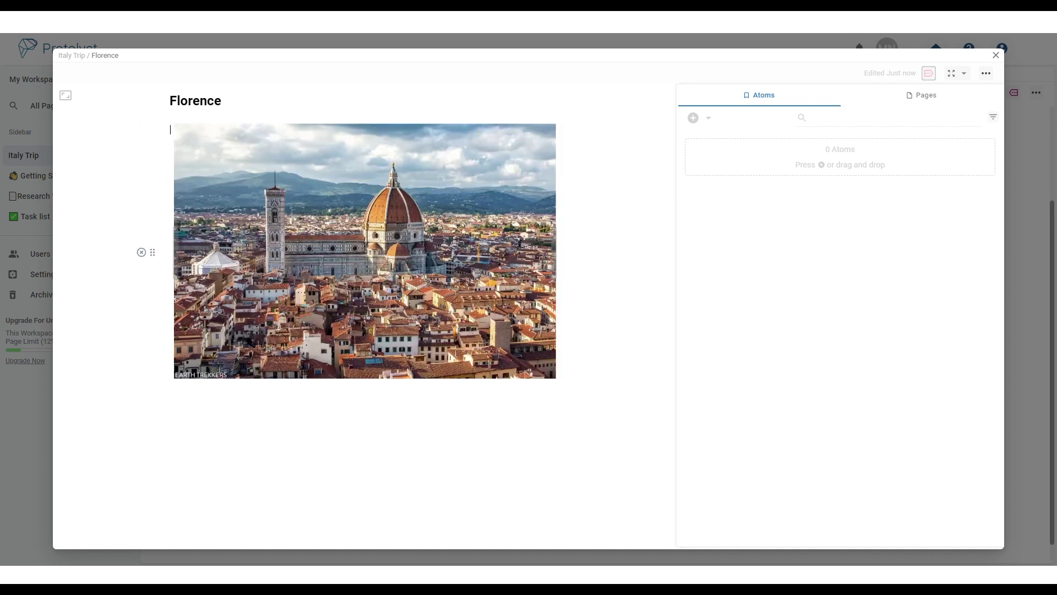
key("Escape")
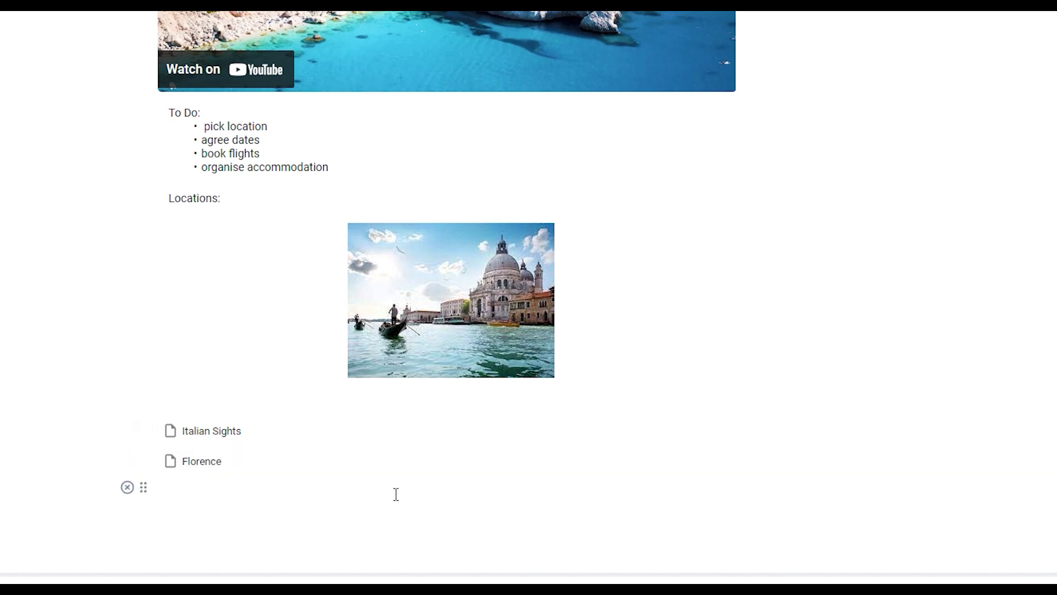
left_click(214, 463)
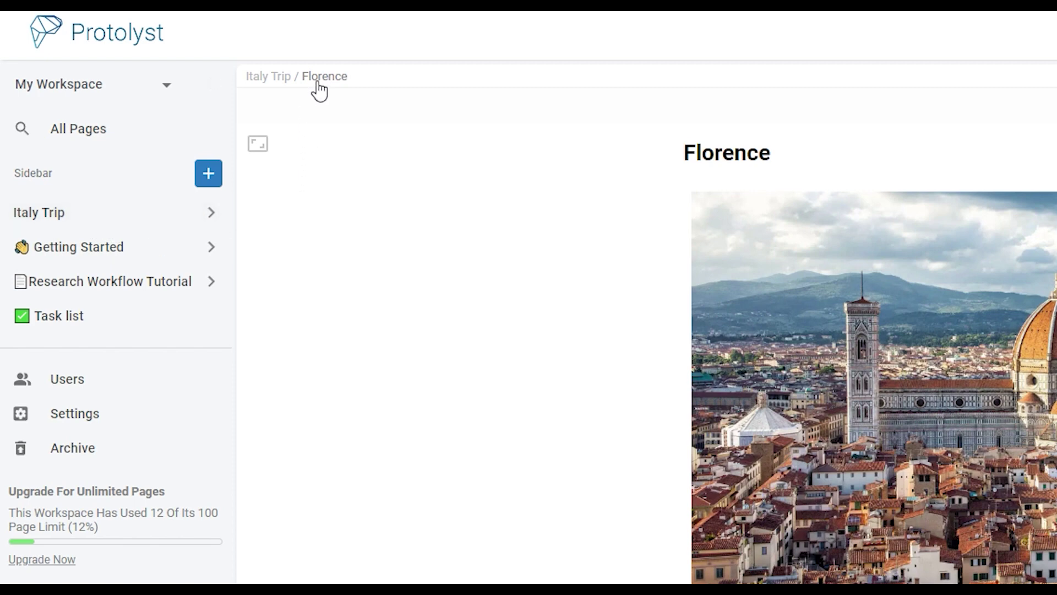
left_click(280, 78)
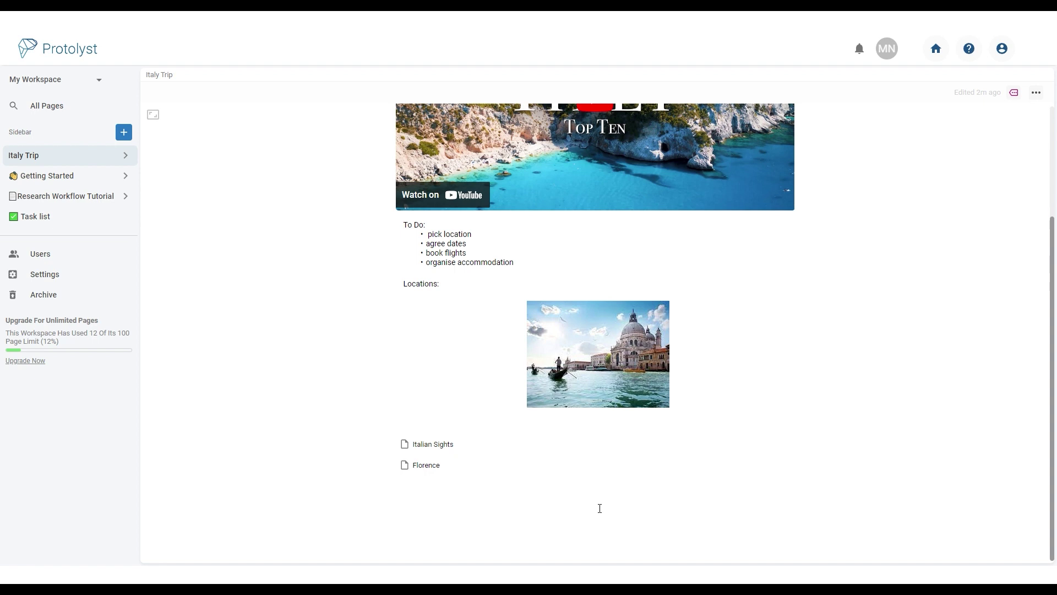
Step: Add an 'Italian Cities' table sub-page below Florence listing Siena, Tuscany, Florence and Rome
left_click(581, 499)
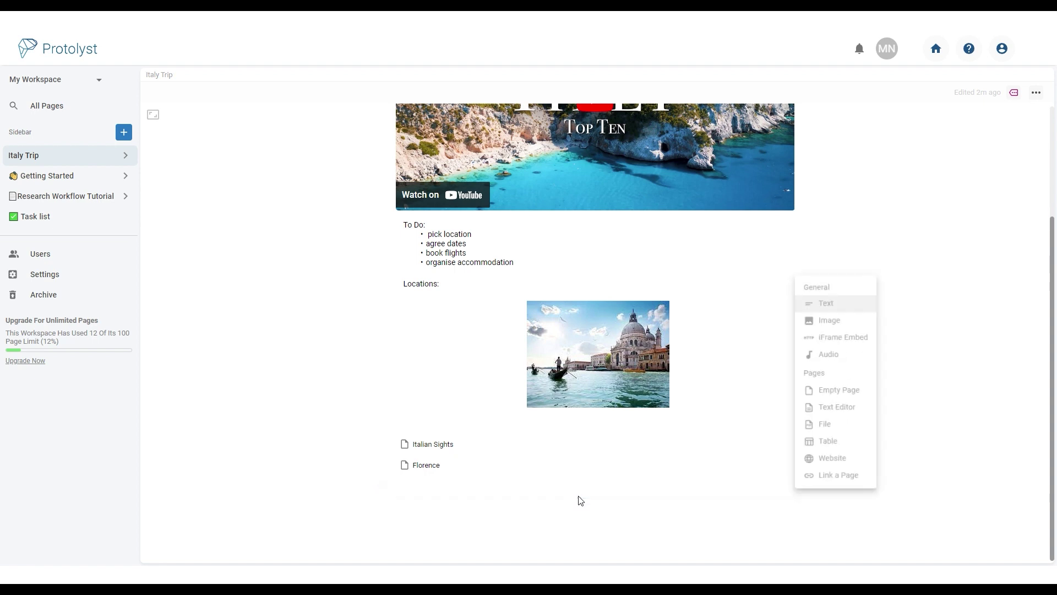
left_click(824, 445)
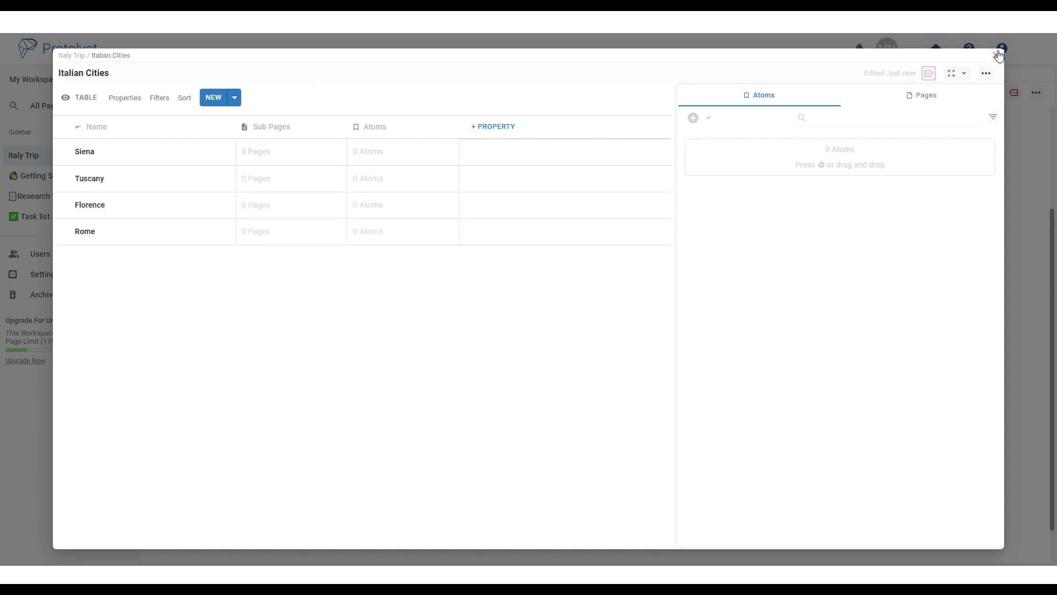
left_click(996, 55)
scroll(593, 385, "down", 1)
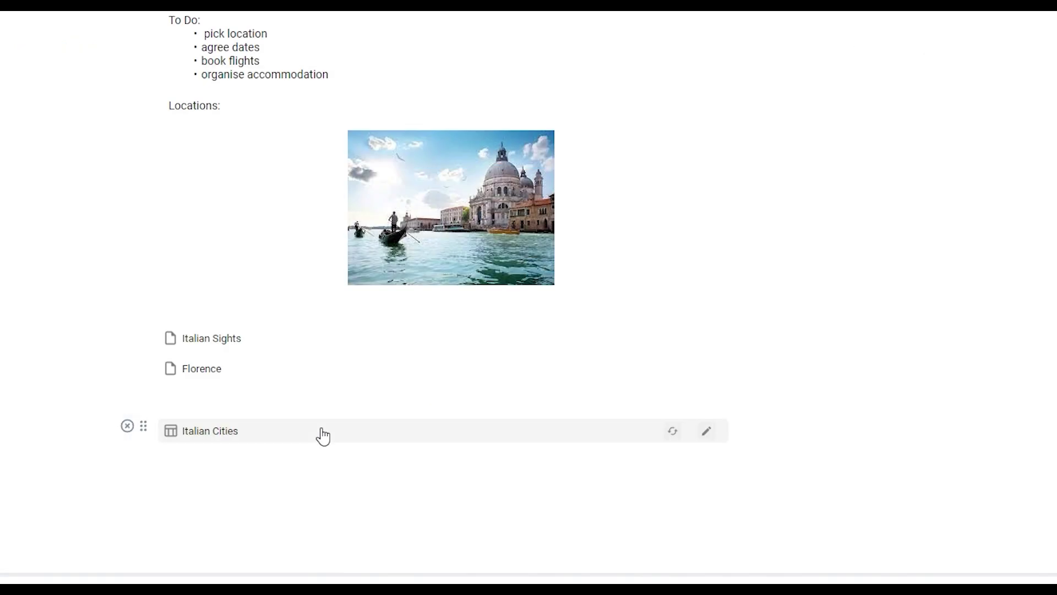
Step: Switch the Italian Cities link to display as an embedded table
mouse_move(603, 452)
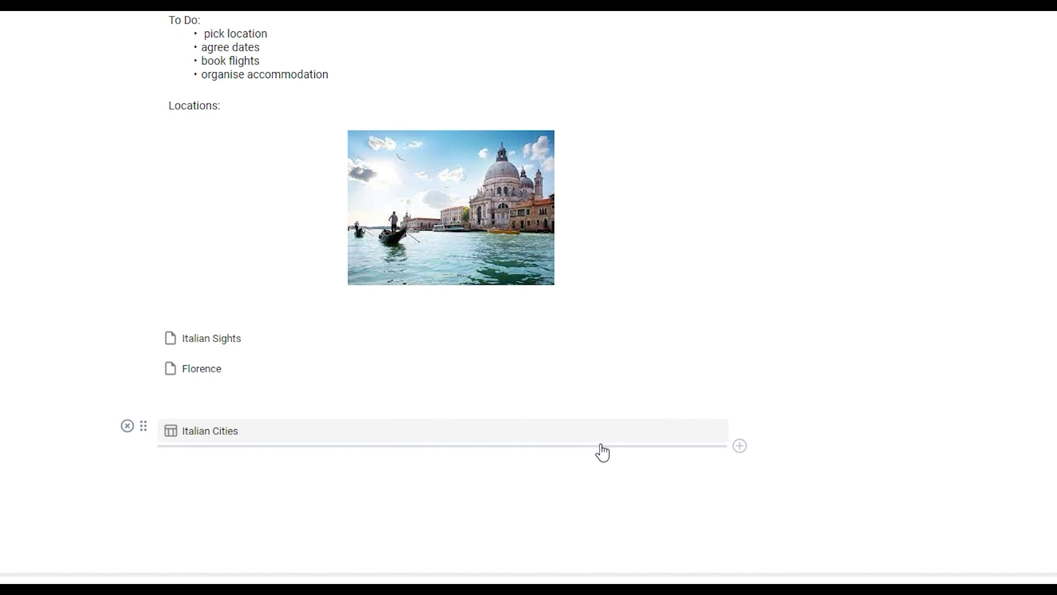
mouse_move(637, 441)
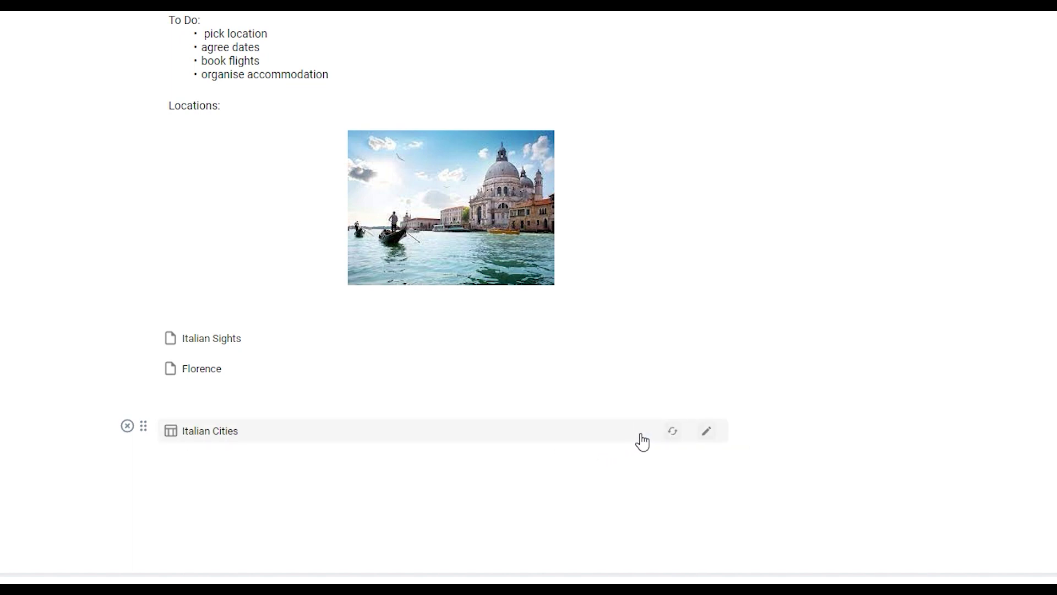
left_click(674, 434)
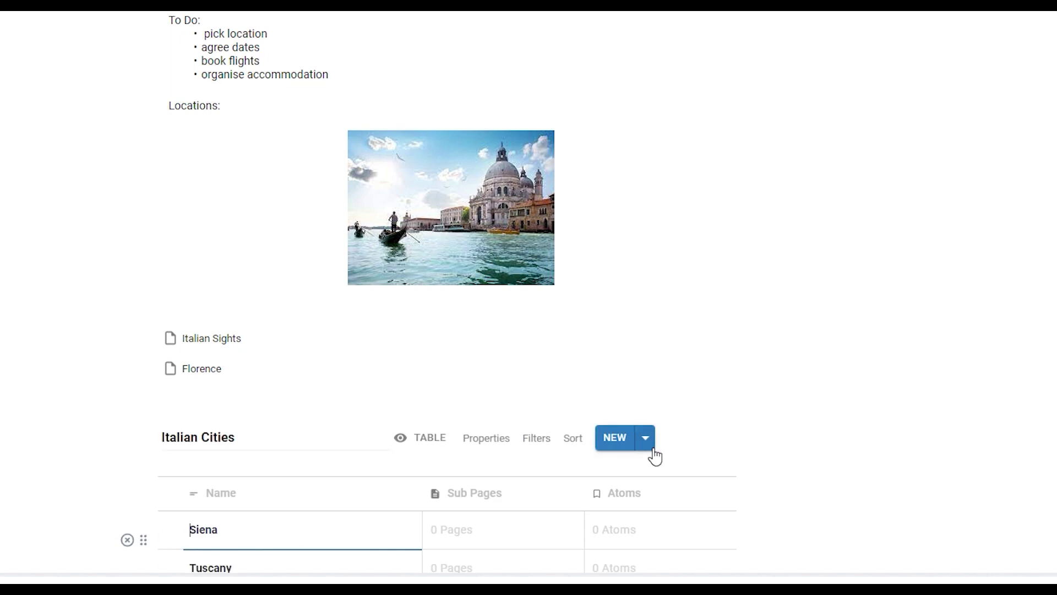
Step: Move the embedded Italian Cities table under the Venice photo, above the Italian Sights and Florence links
scroll(609, 360, "down", 4)
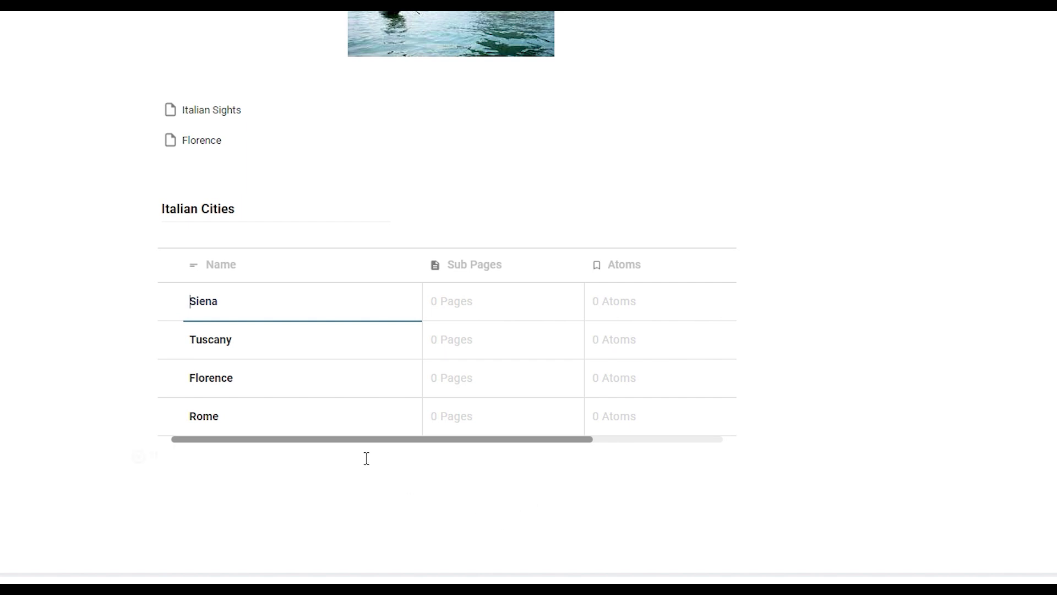
mouse_move(146, 307)
left_click_drag(147, 315, 149, 94)
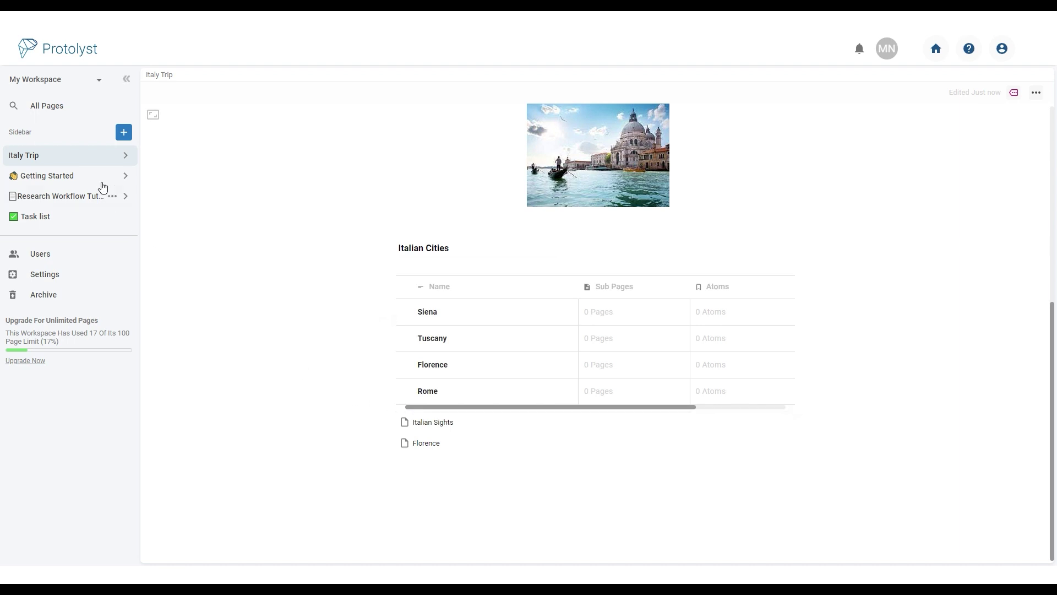
Step: Expand Italy Trip in the sidebar to reveal Italian Cities, Italian Sights and Florence
left_click(130, 157)
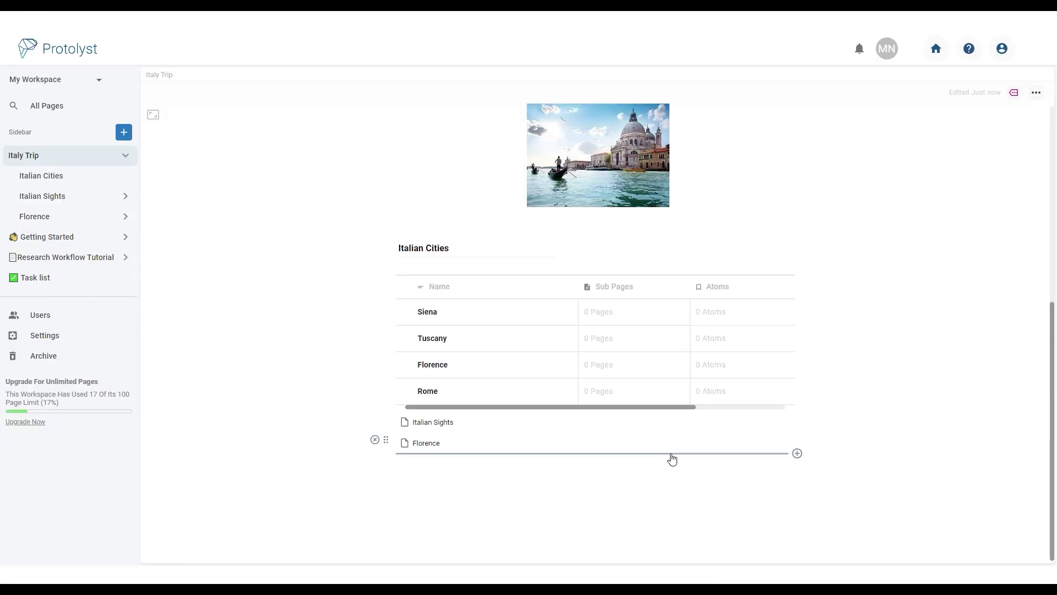
Step: Link the existing Task list page below Florence, found by searching 'tas'
left_click(672, 455)
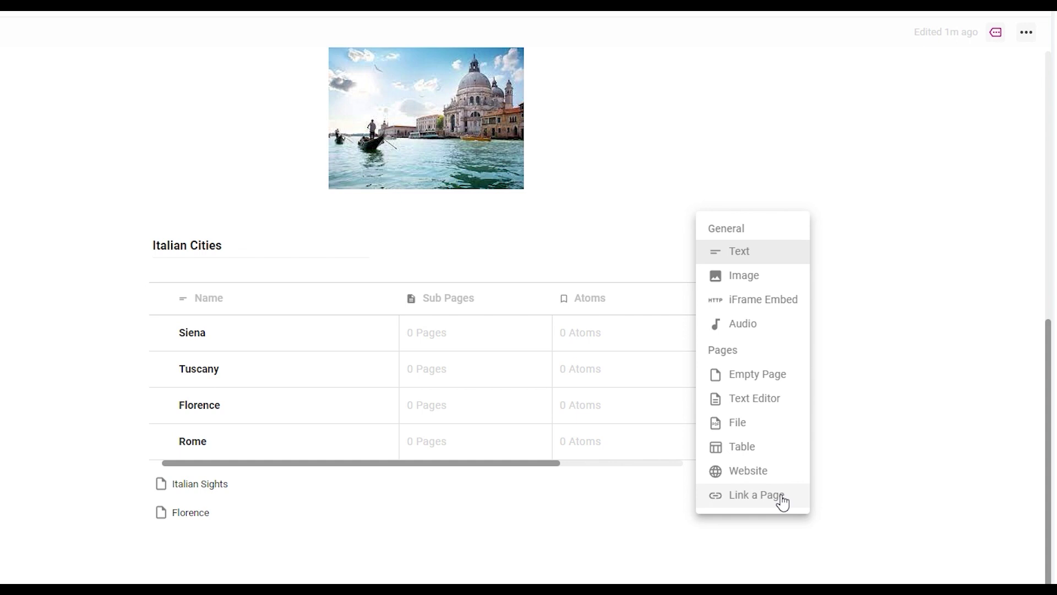
left_click(783, 498)
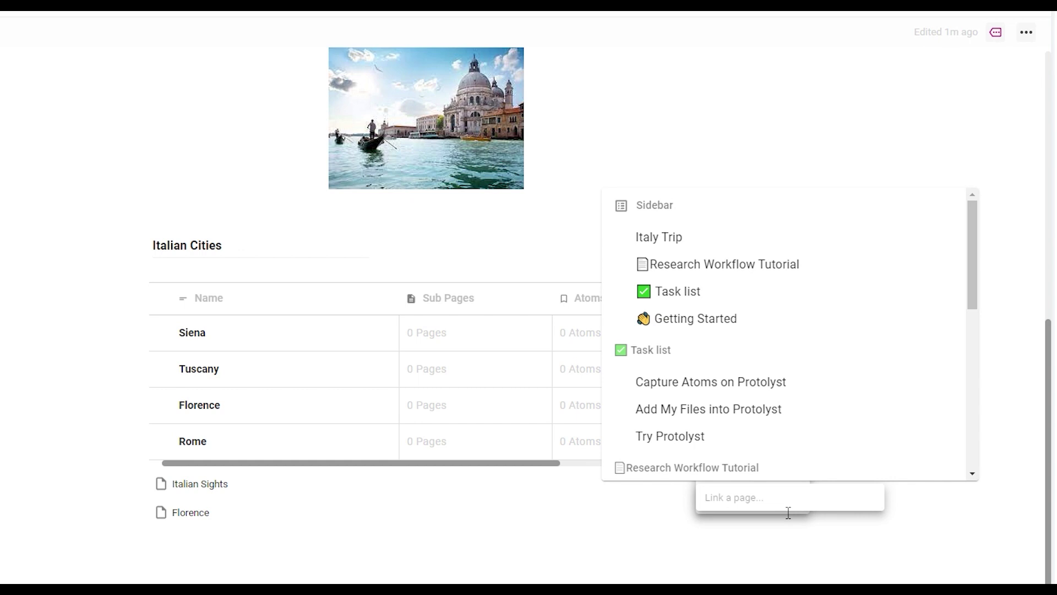
scroll(835, 347, "down", 3)
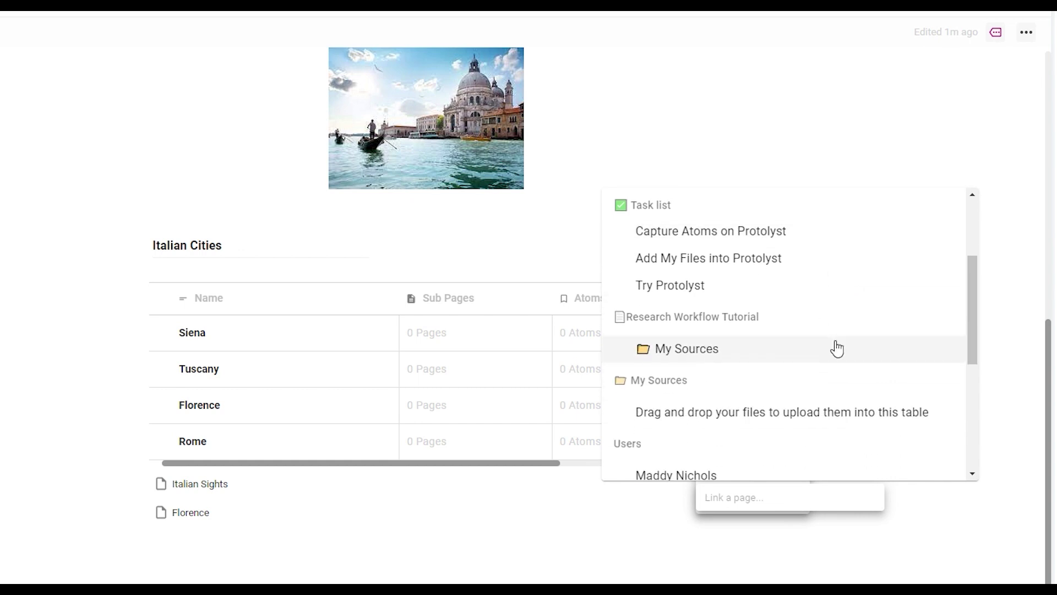
scroll(837, 348, "up", 1)
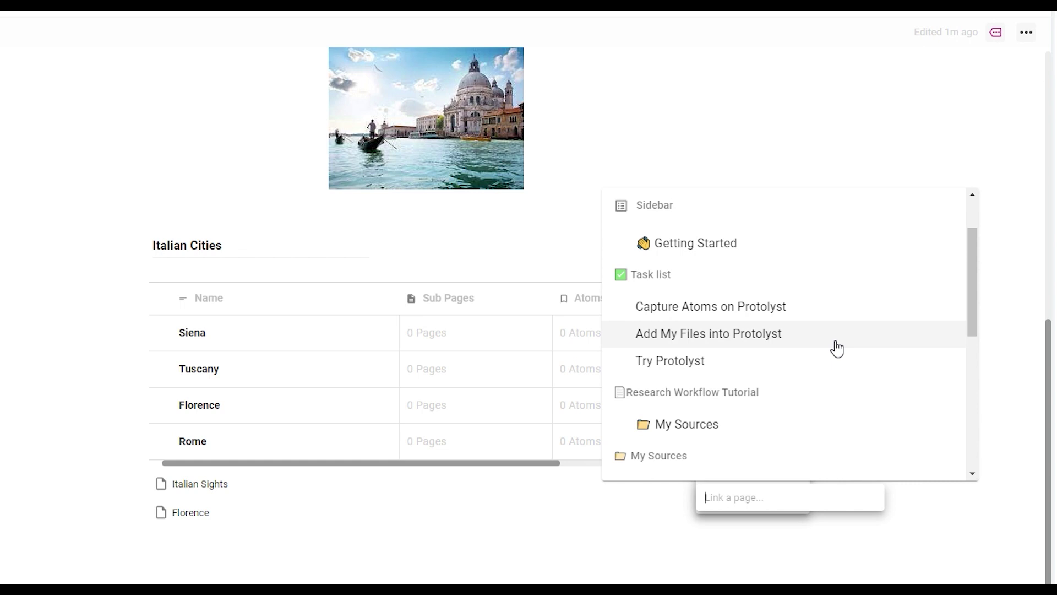
type("tas")
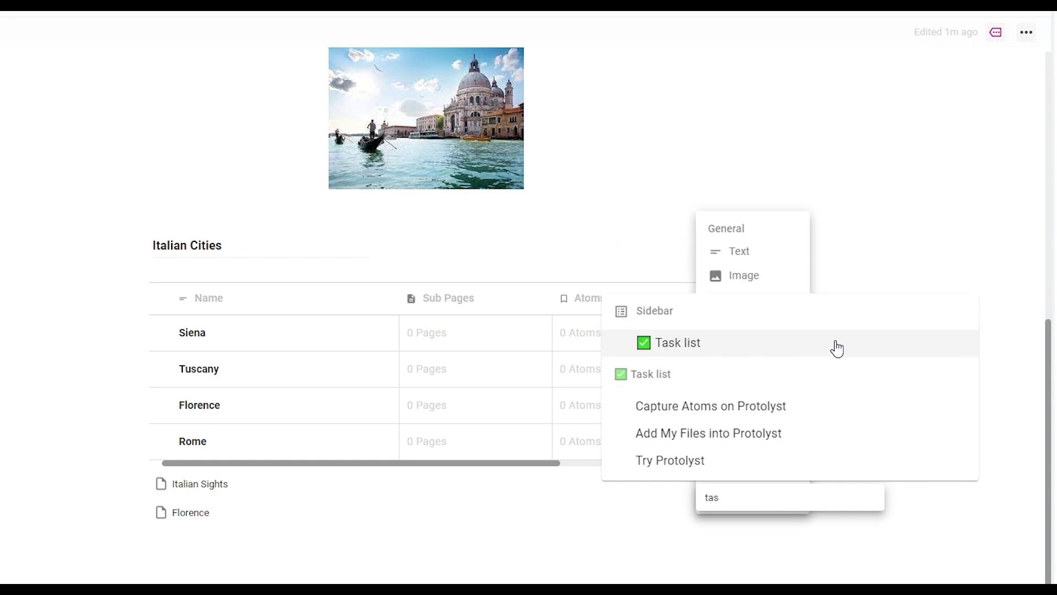
left_click(837, 348)
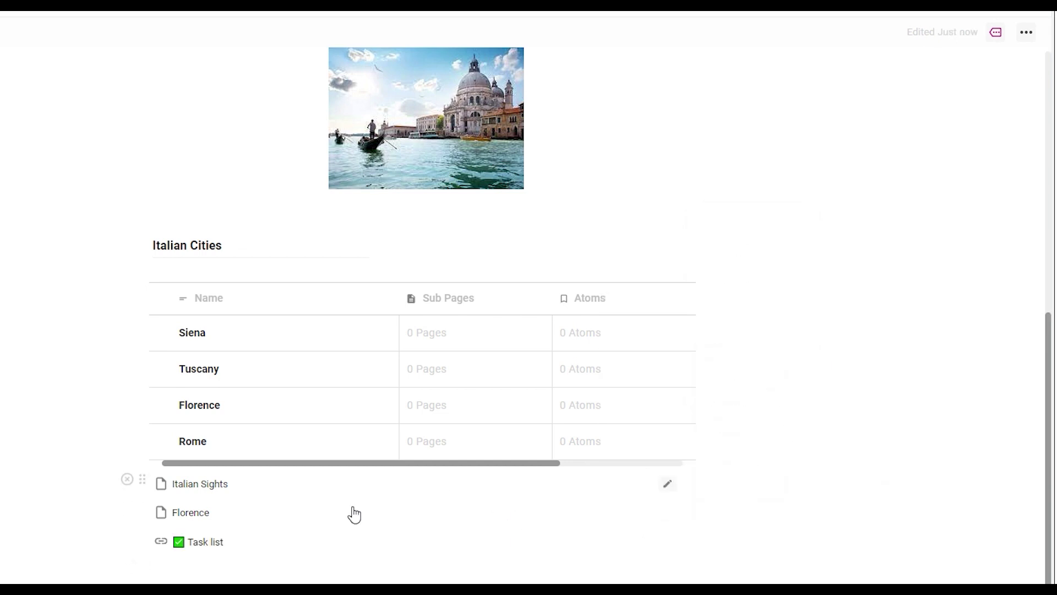